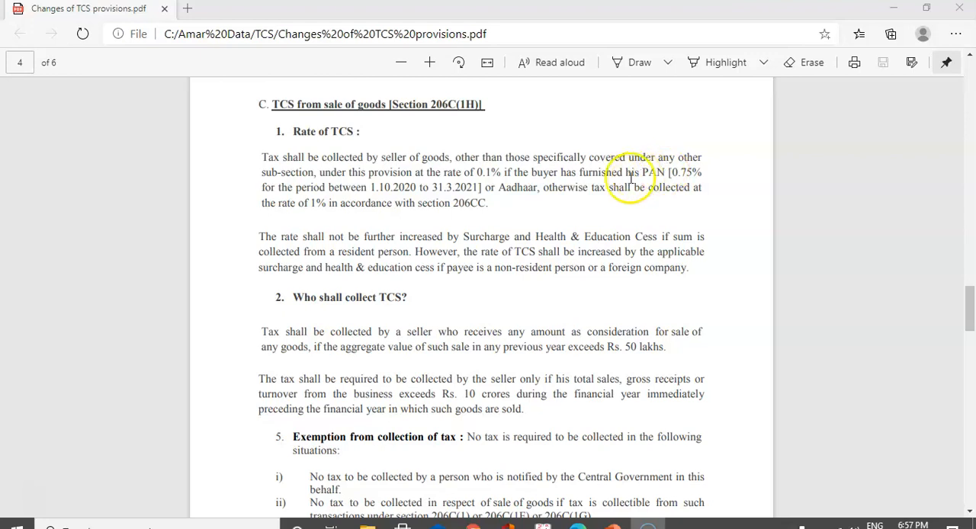
Switch to Tally.ERP 9 and, in the company's statutory and taxation features, keep TCS enabled and set Set/alter TCS details to Yes
double_click(630, 345)
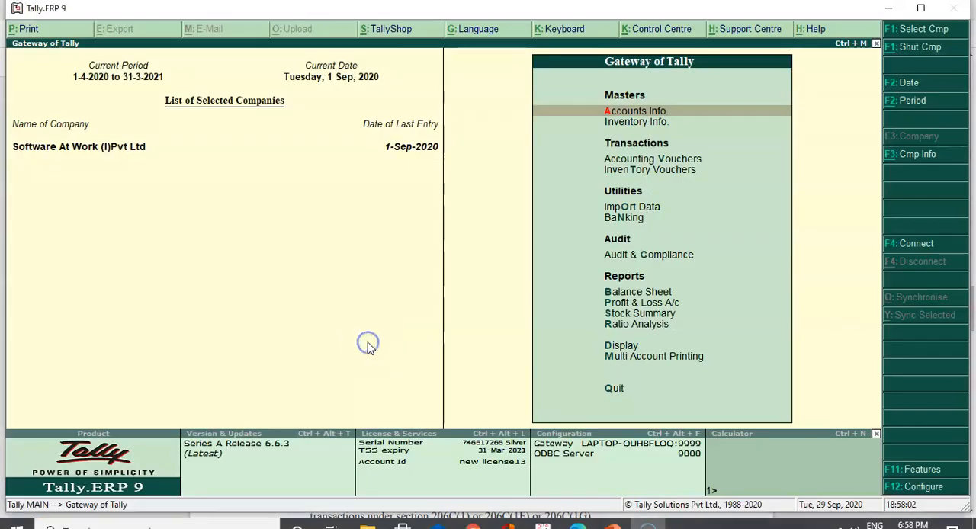
click(915, 471)
key(Down)
key(Down)
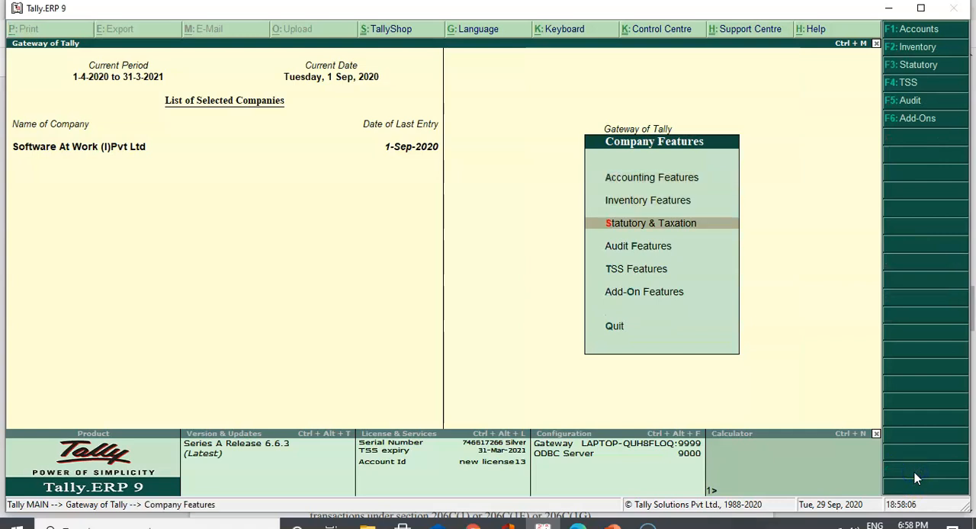
key(Return)
key(Return)
key(Return)
key(Return)
key(Return)
key(Return)
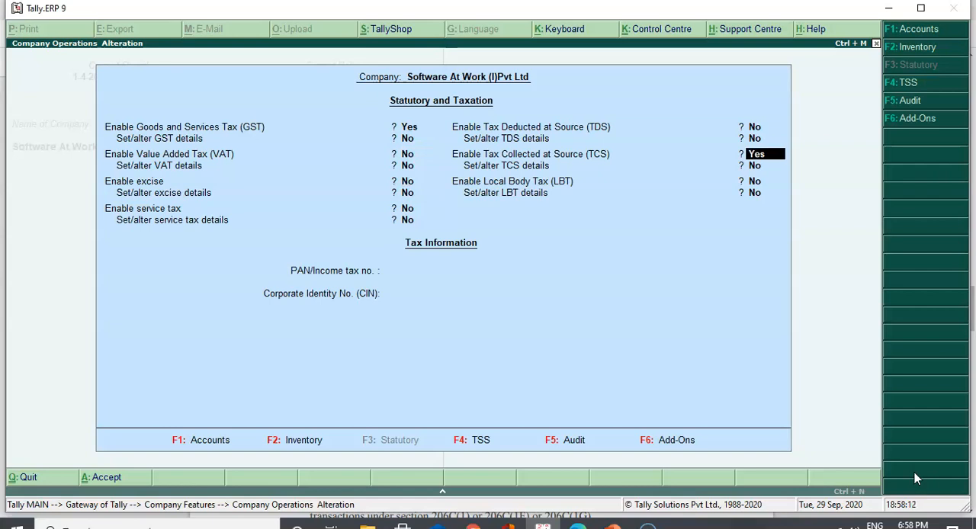
key(Return)
key(y)
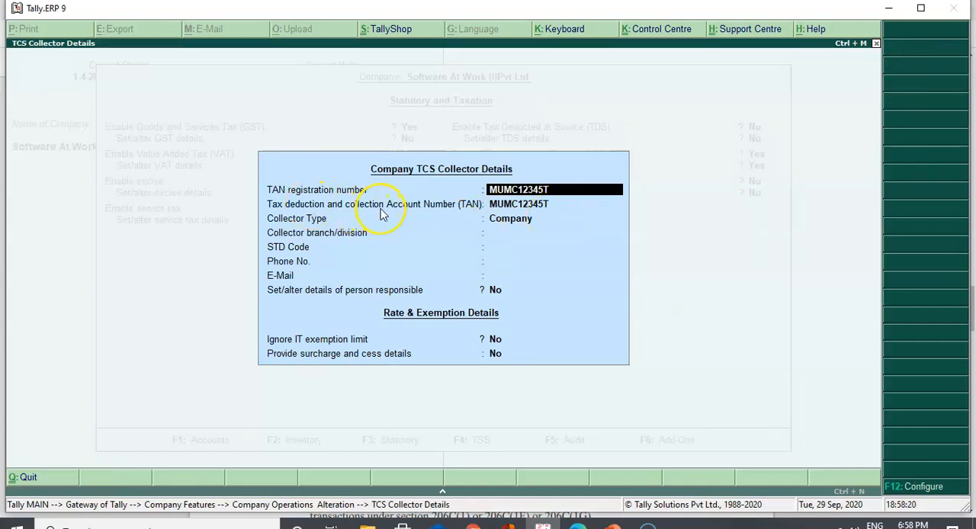
Review the company's TCS collector details down to the collector type and return to the Gateway of Tally
key(Return)
key(Return)
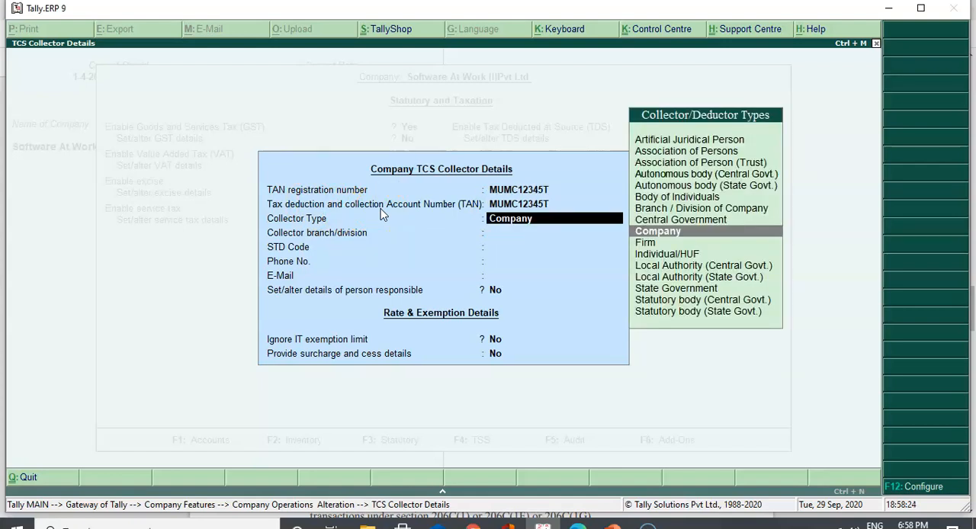
click(27, 505)
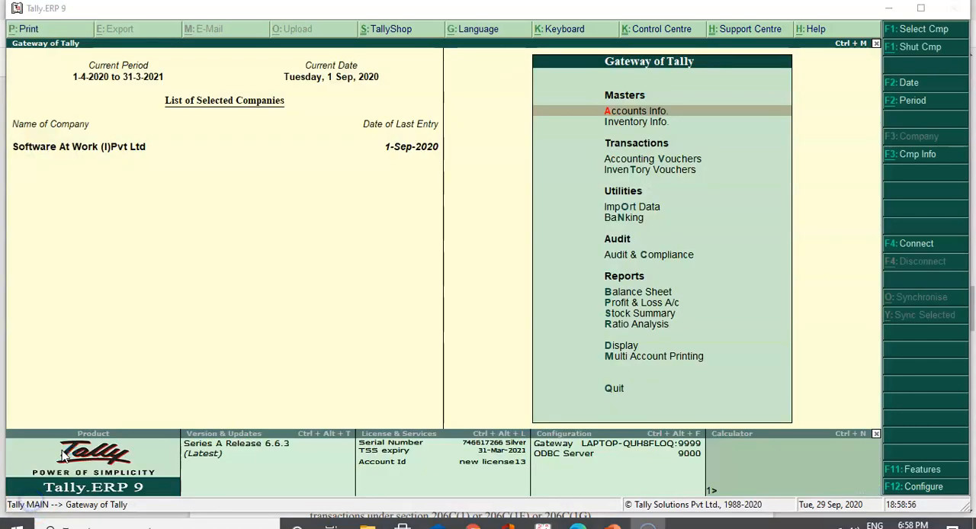
Open the Sale of Goods TCS nature of goods for alteration from the statutory masters
click(583, 116)
key(Down)
key(Down)
key(Down)
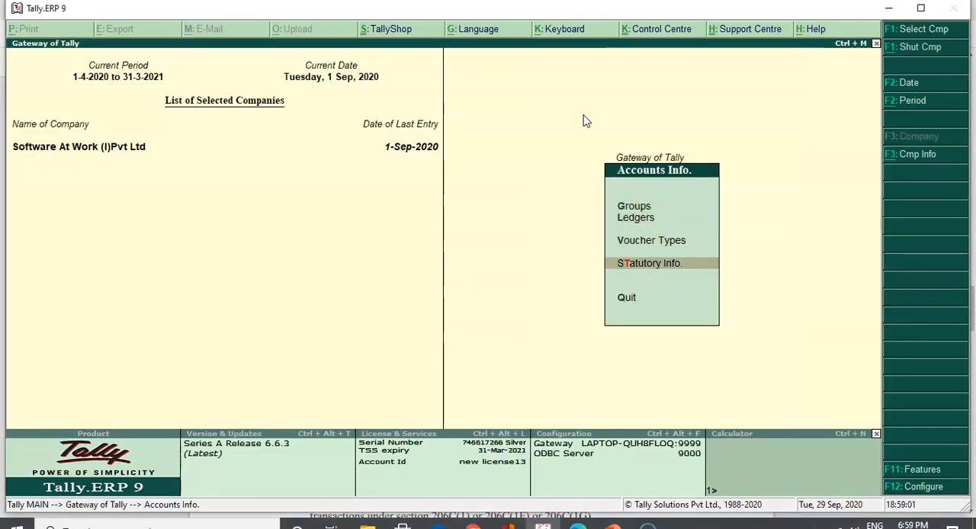
key(Return)
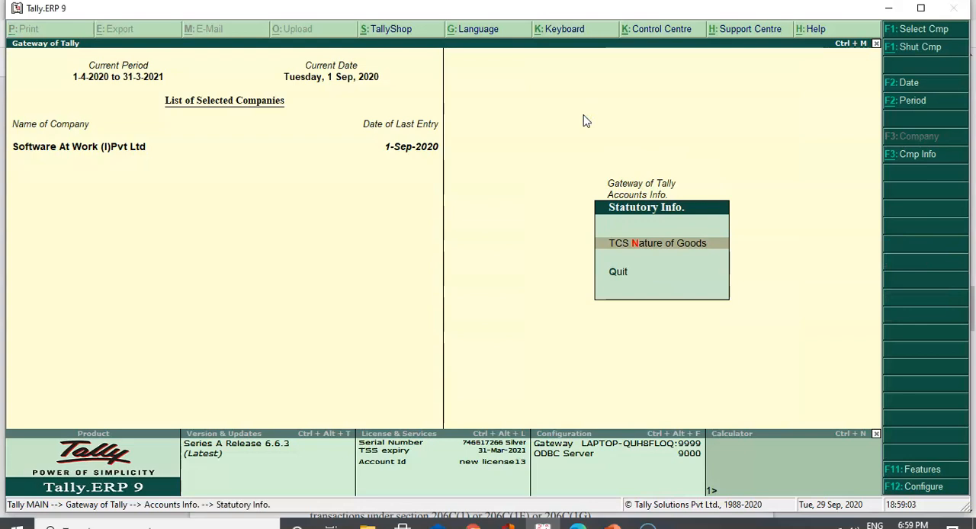
key(Return)
key(Down)
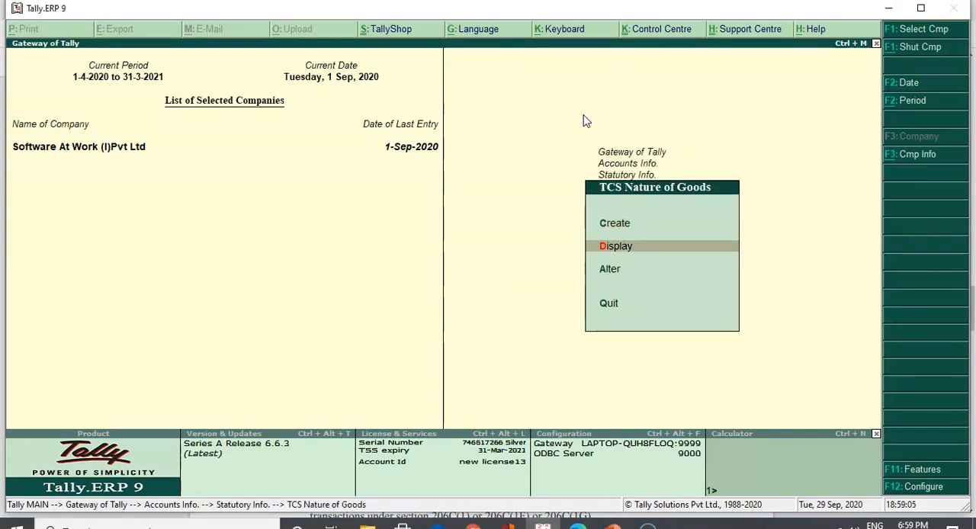
key(Down)
key(Return)
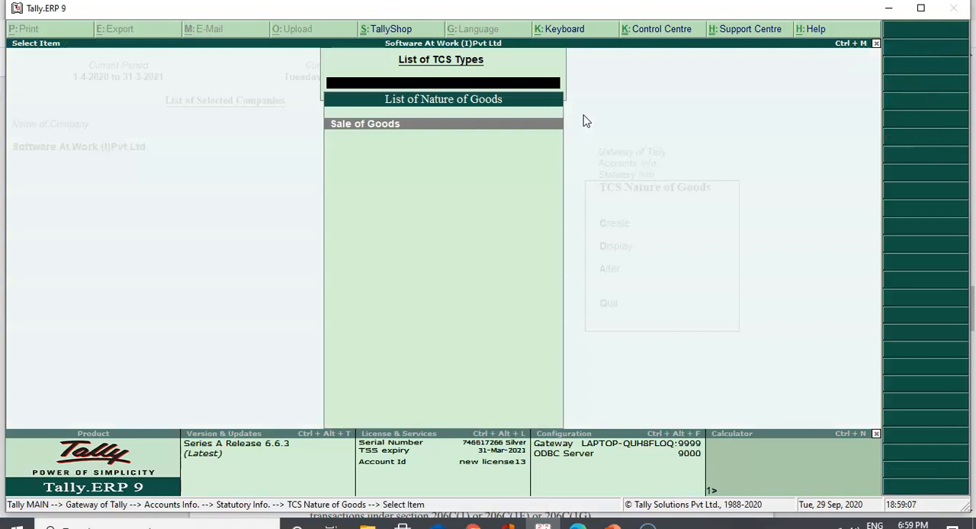
key(Return)
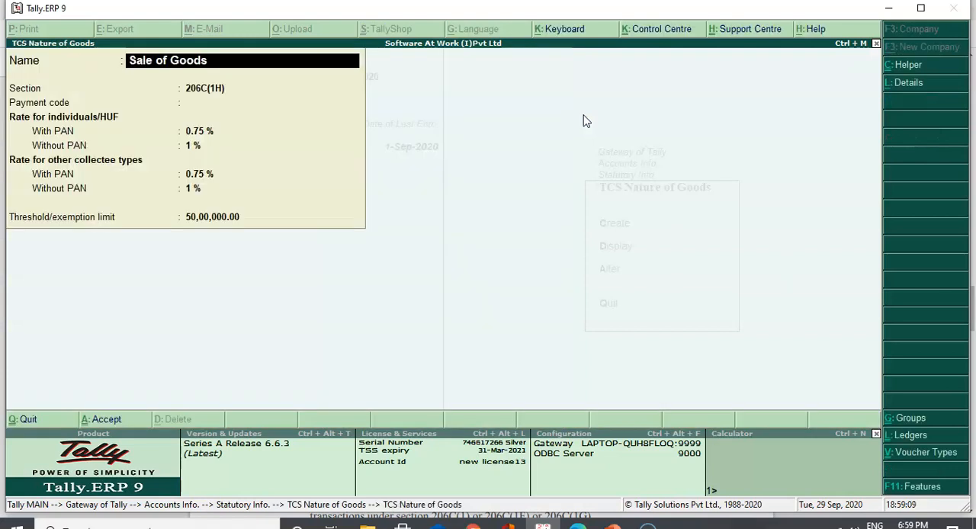
Review the section, PAN-based rates and threshold limit of the Sale of Goods nature of goods, and leave it unsaved
key(Return)
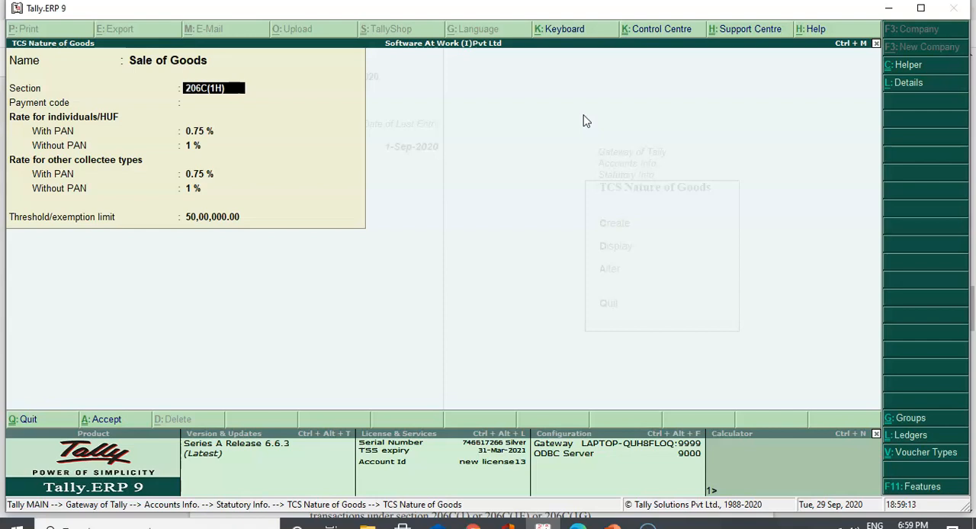
key(Return)
key(Return)
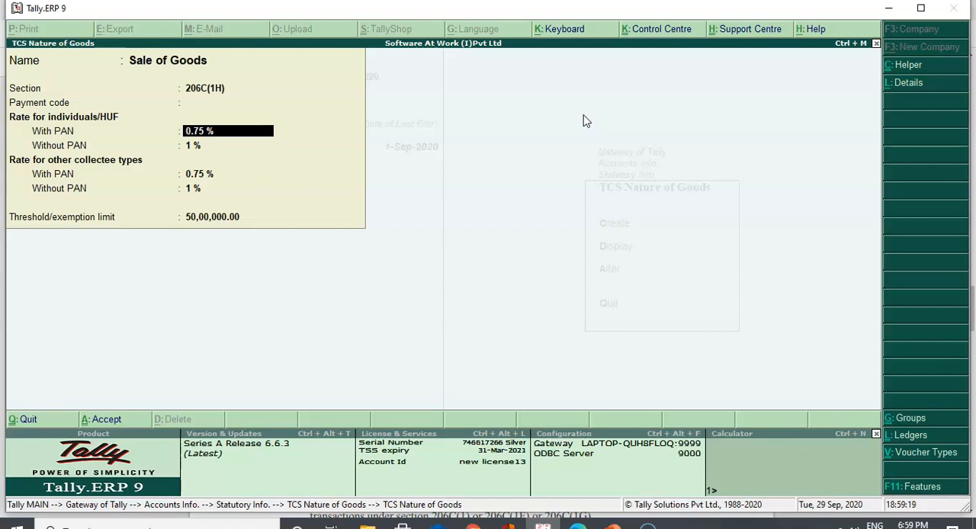
key(Return)
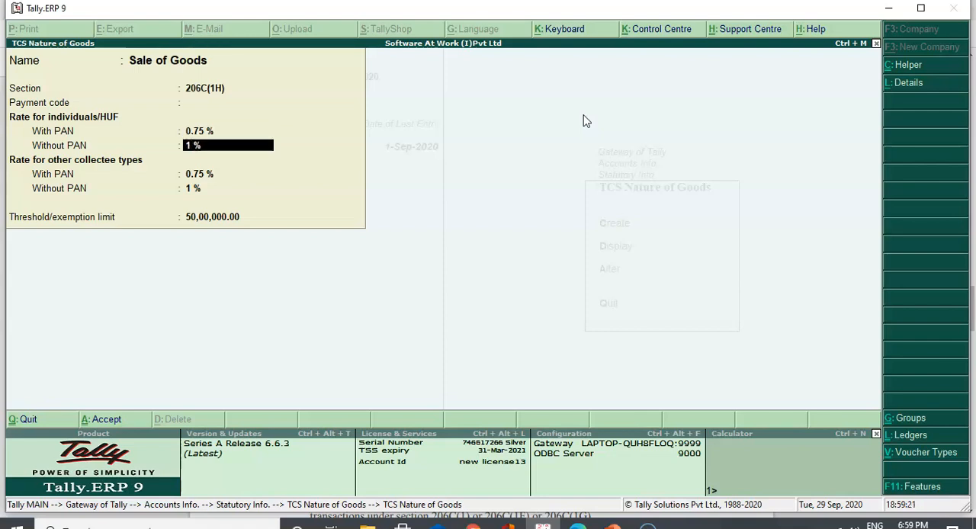
key(Return)
key(Return)
key(Return)
key(Return)
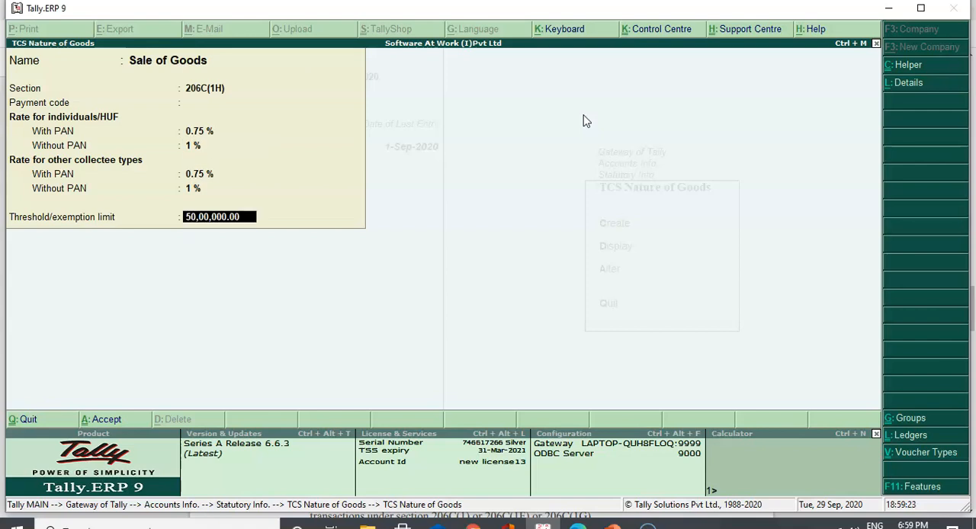
key(Escape)
click(26, 501)
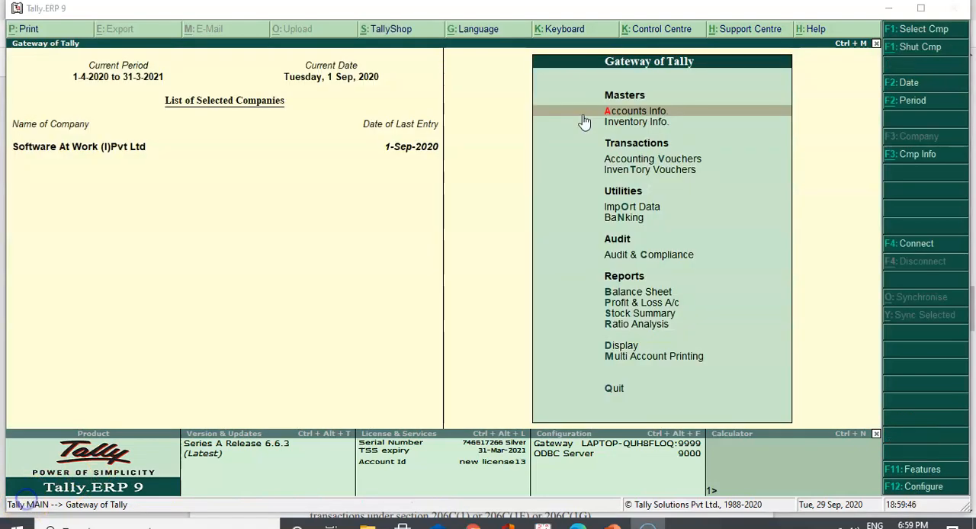
Open the ABC India Pvt Ltd ledger for alteration
click(584, 120)
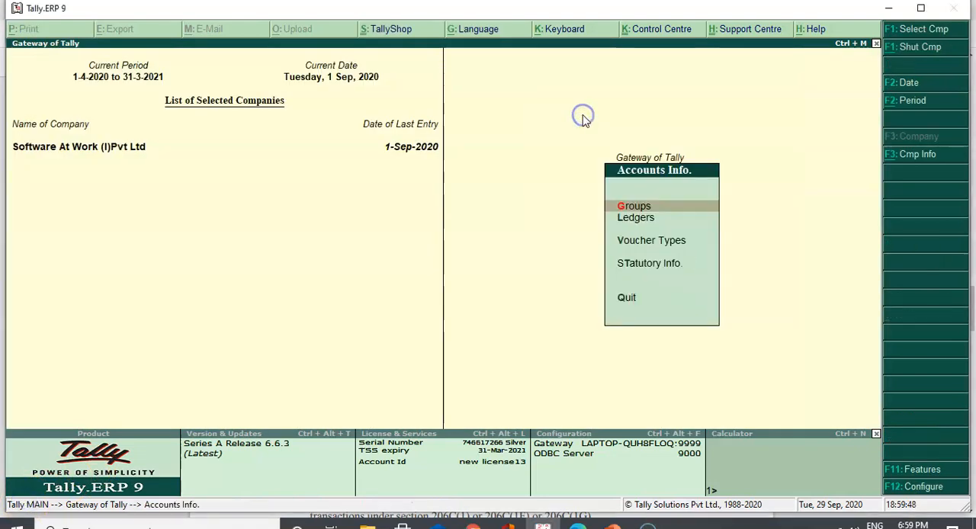
key(Down)
key(Return)
key(Down)
key(Down)
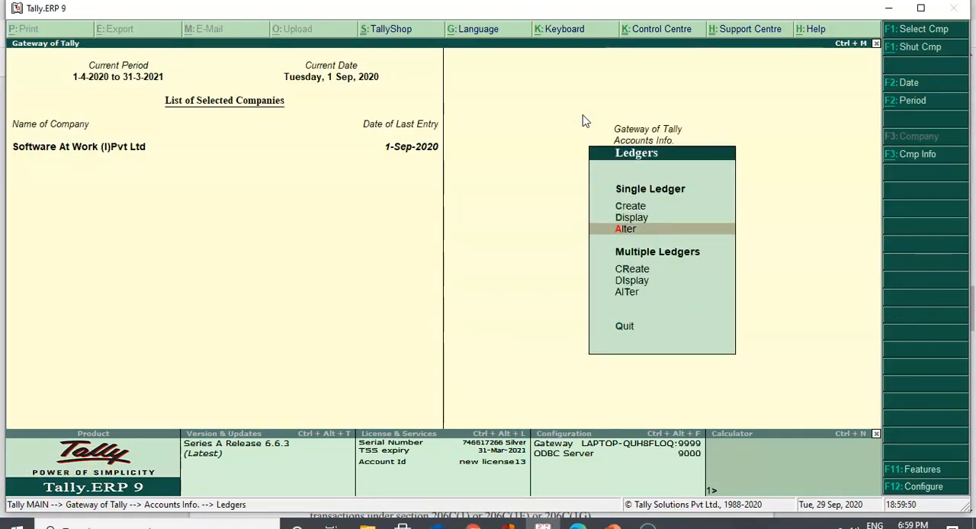
key(Return)
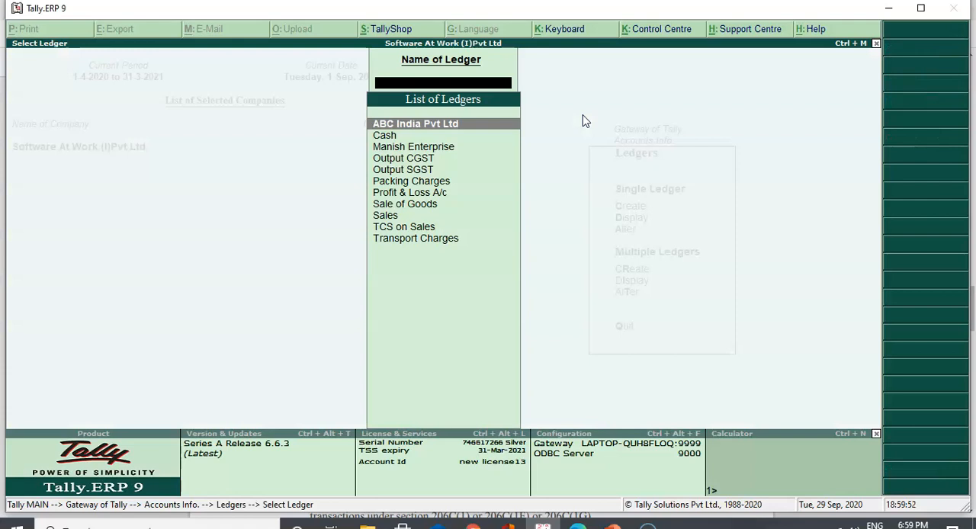
key(Return)
Review the ABC India Pvt Ltd ledger's TCS applicability, buyer/lessee type and PAN settings
key(Return)
key(Return)
key(Return)
key(Return)
key(Return)
key(Return)
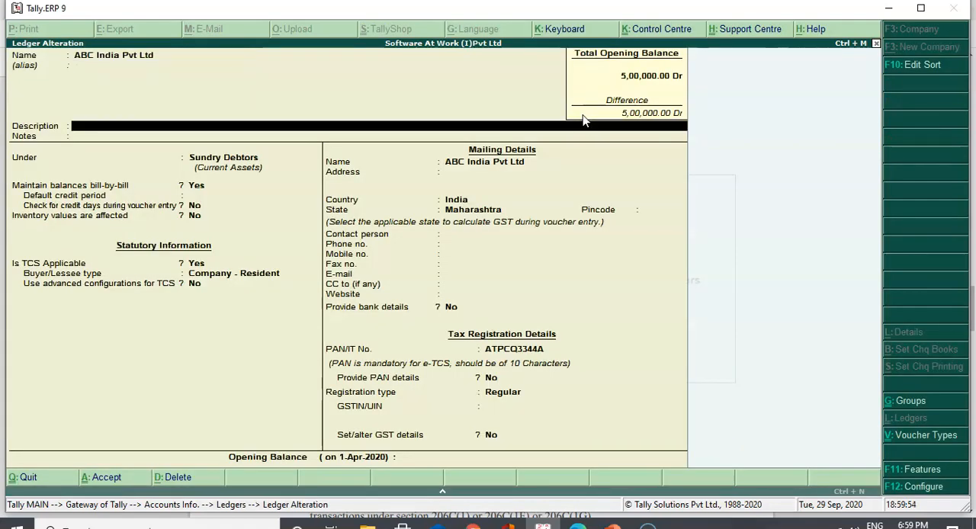
key(Return)
key(Return)
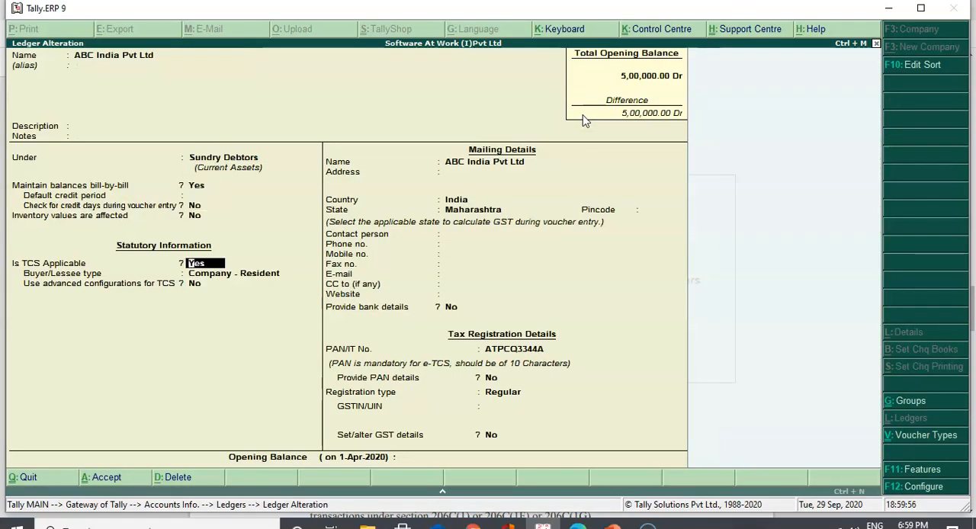
key(Return)
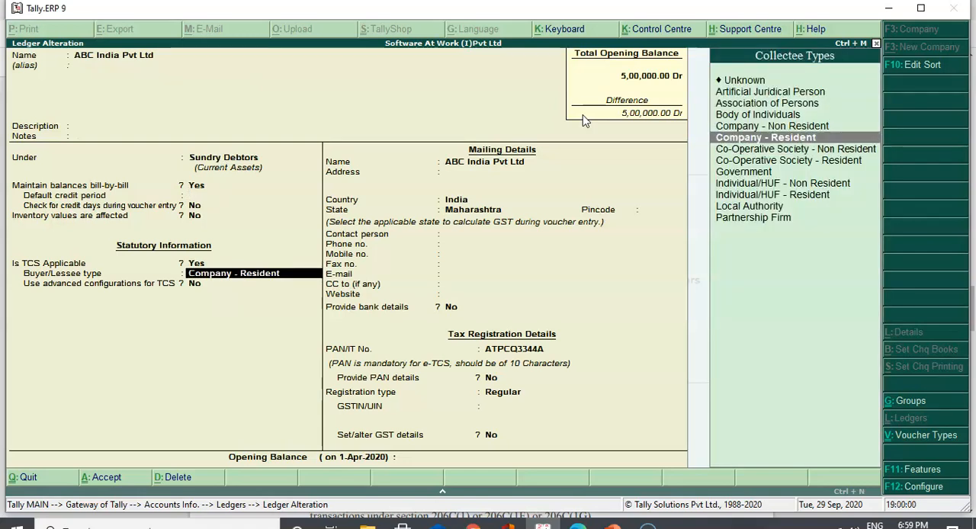
key(Return)
key(Return)
key(Return)
key(Return)
key(Return)
key(Return)
key(Return)
key(Return)
key(Return)
key(Return)
key(Return)
key(Return)
key(Return)
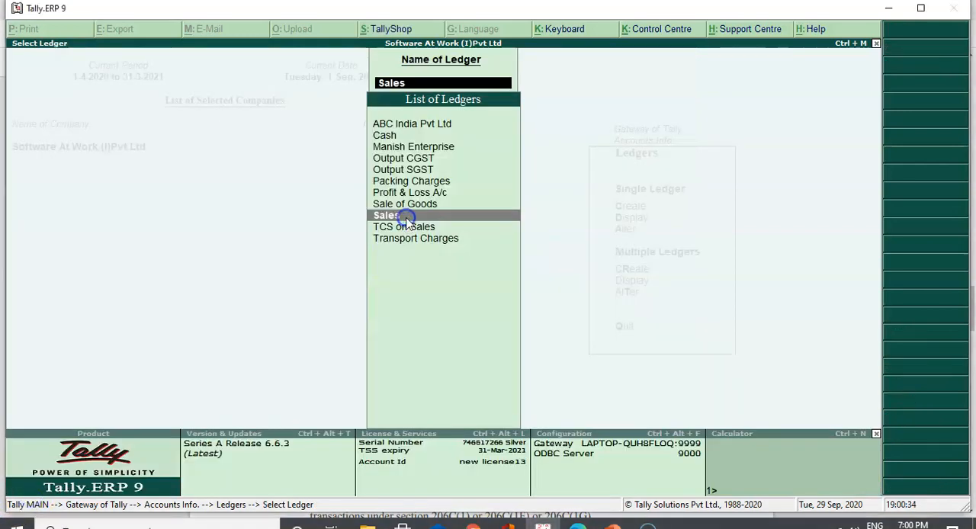
Open the Sales ledger for alteration and check its TCS applicability and nature of goods
click(406, 218)
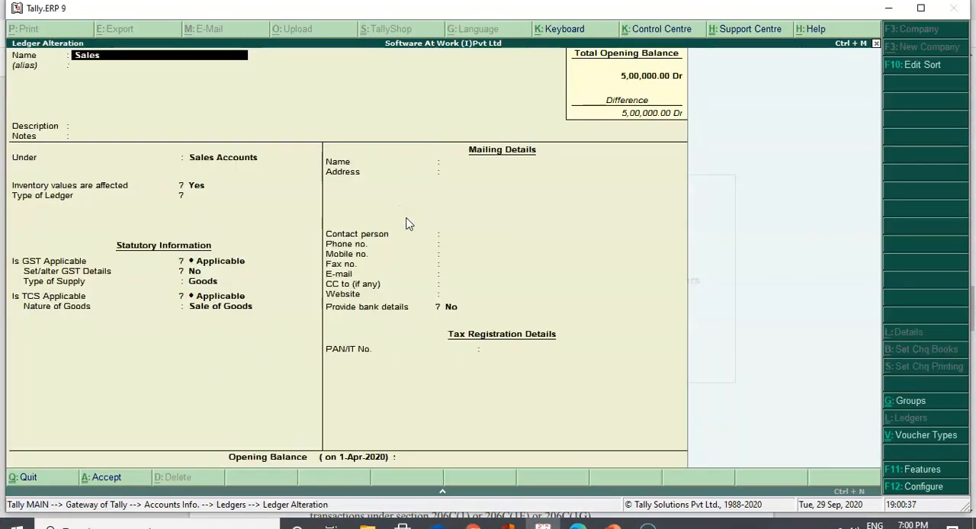
key(Return)
key(Return)
key(Return)
key(Return)
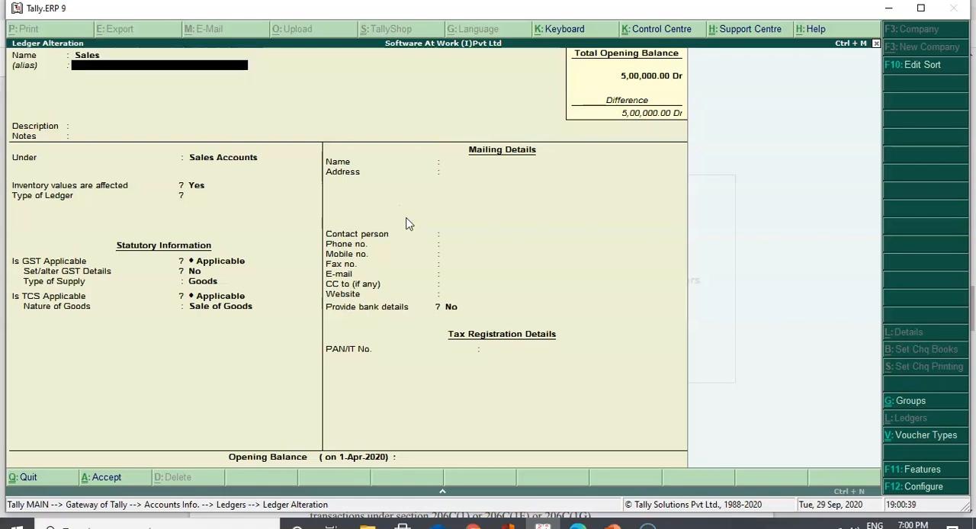
key(Return)
key(Return)
key(Return)
key(Return)
key(Return)
key(Return)
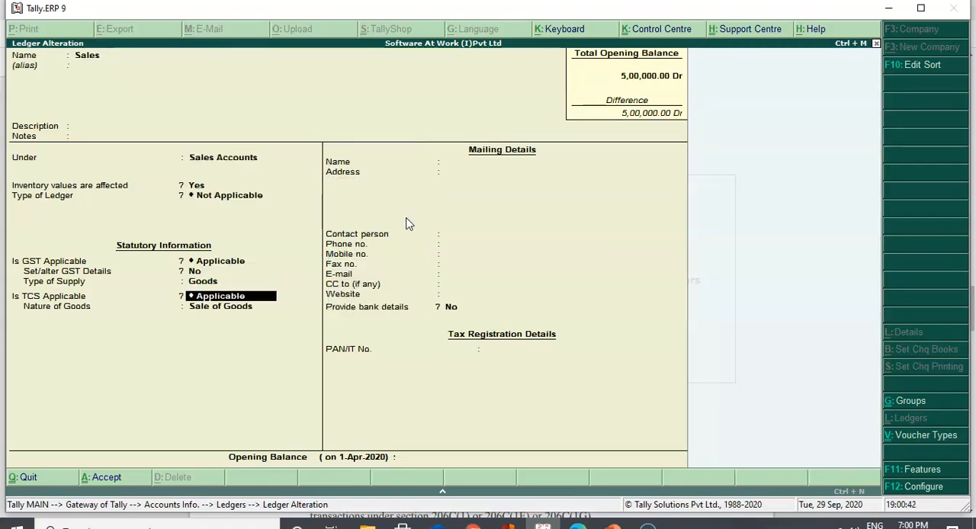
key(Return)
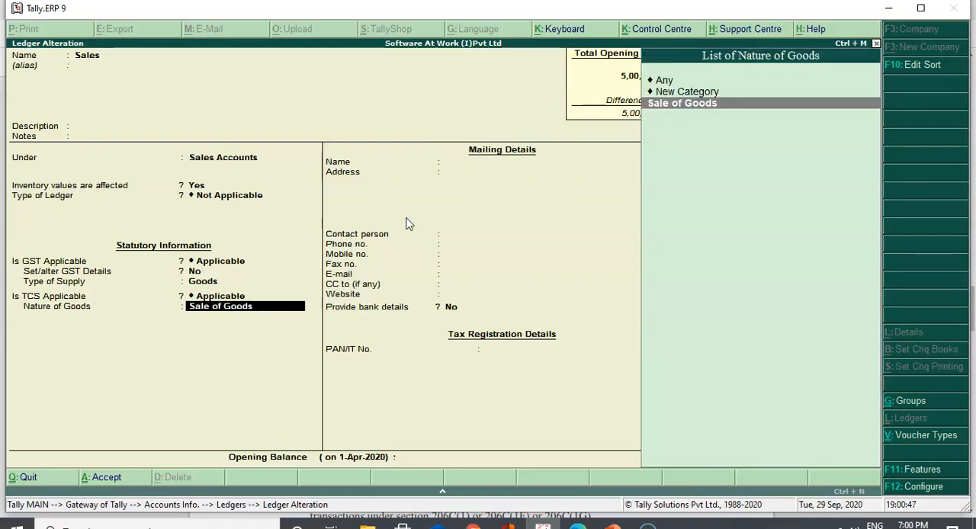
View the Sale of Goods TCS details from within the Sales ledger, and leave the ledger unsaved
key(Return)
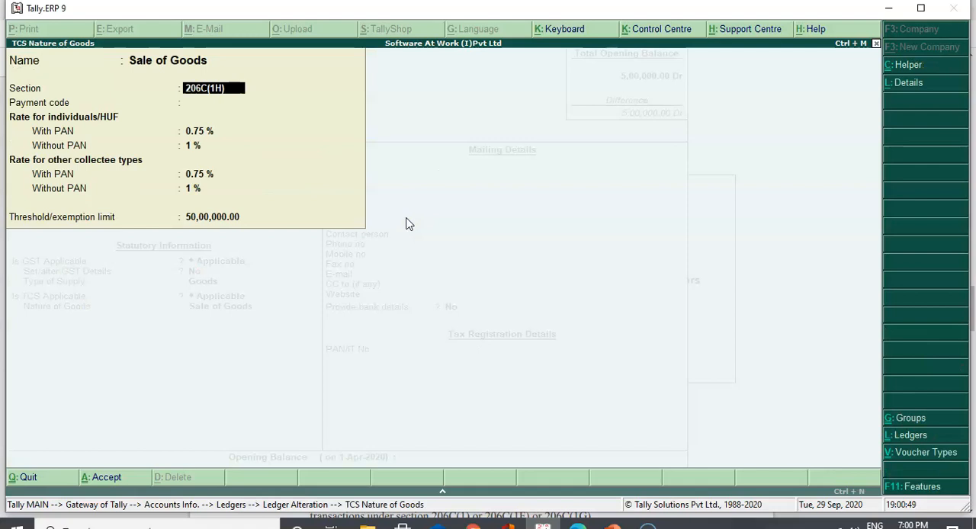
key(Escape)
key(Return)
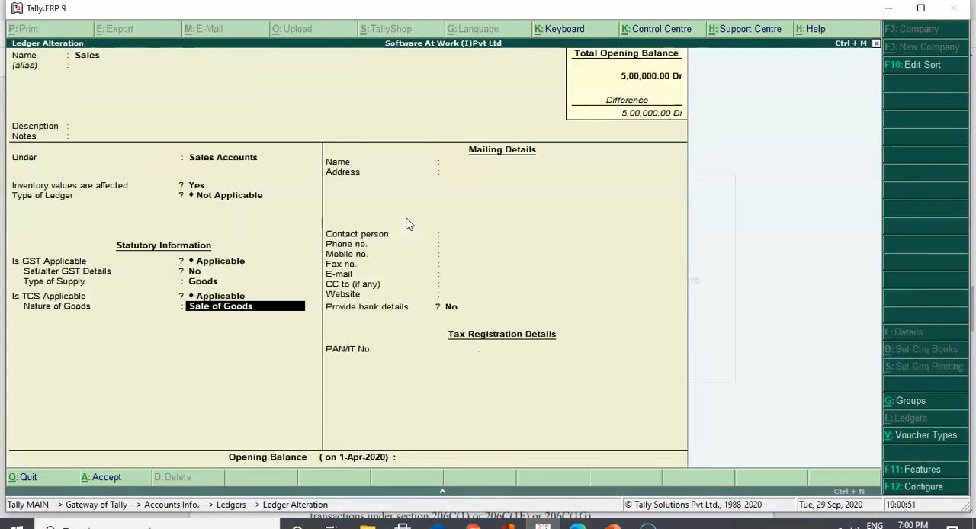
click(23, 479)
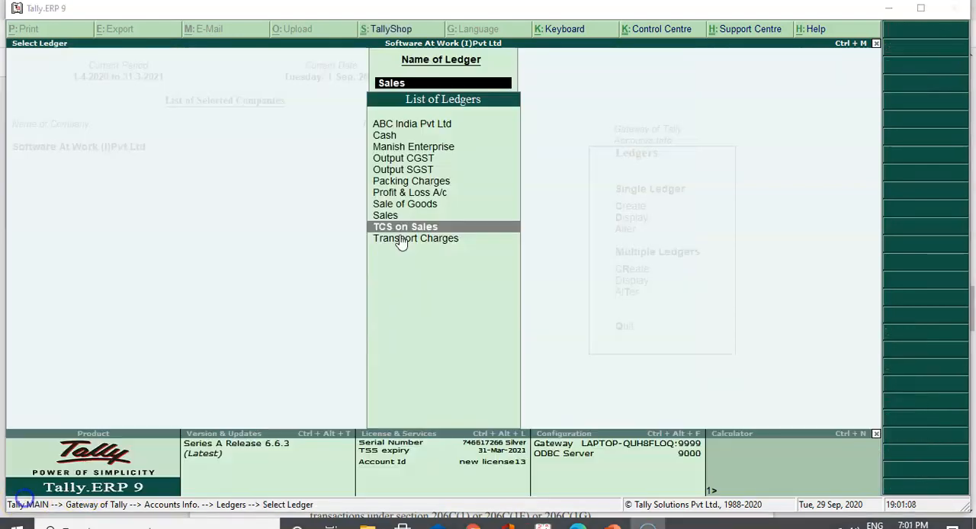
Open the TCS on Sales ledger and review its group, type of duty/tax and nature of goods
click(406, 228)
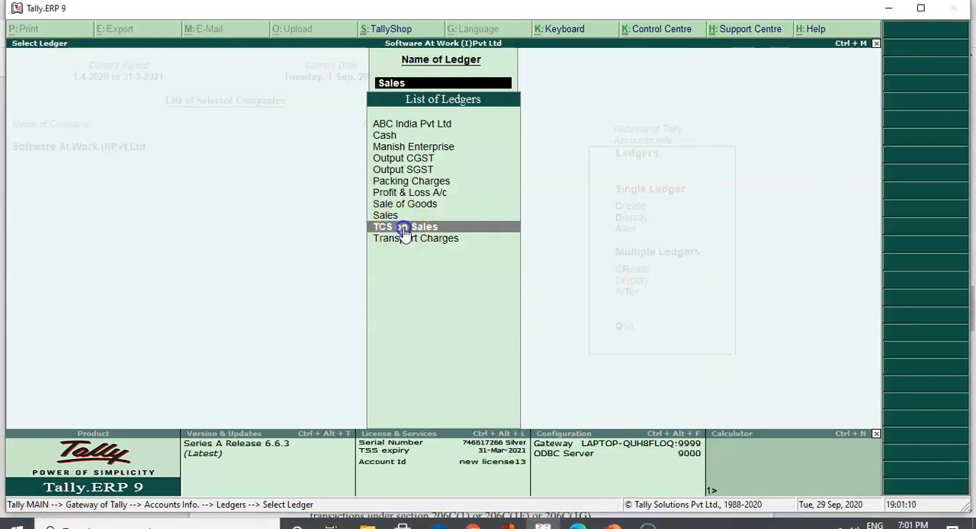
key(Return)
key(Return)
key(Return)
key(Return)
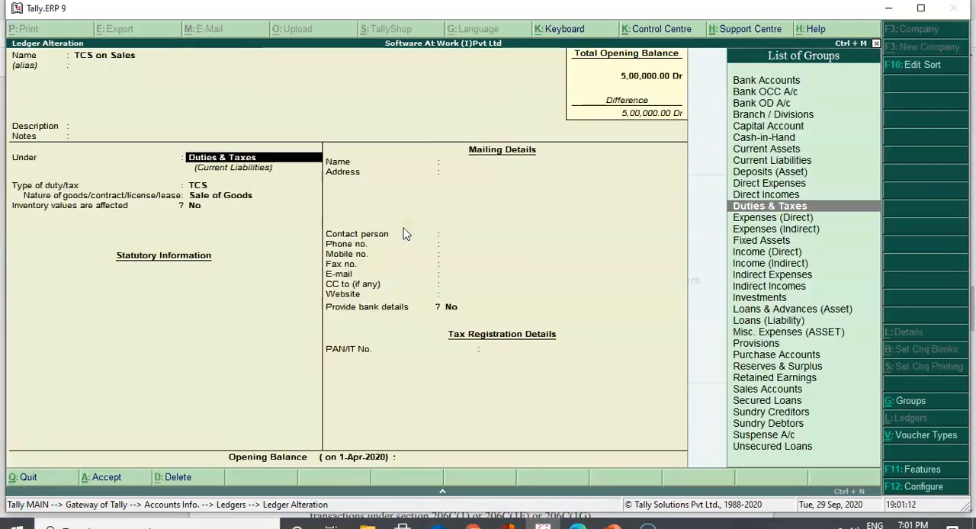
key(Return)
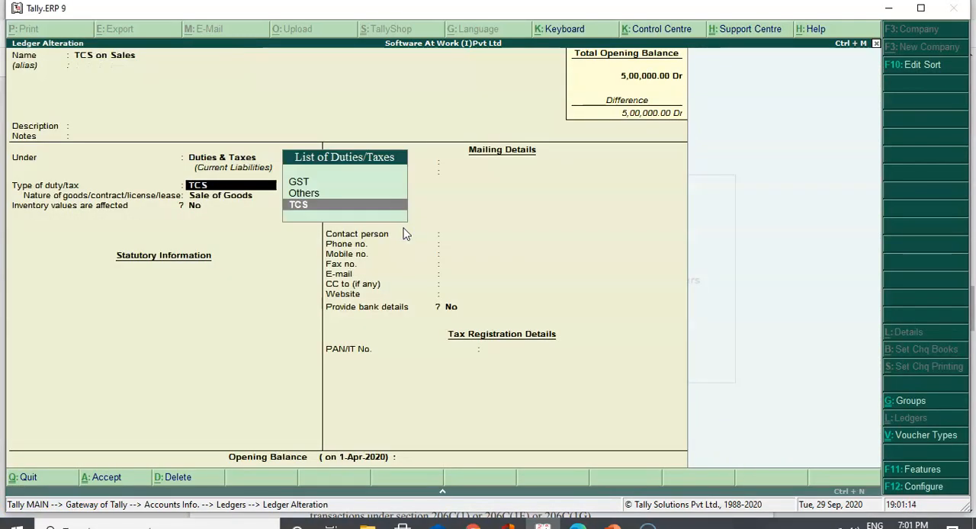
key(Return)
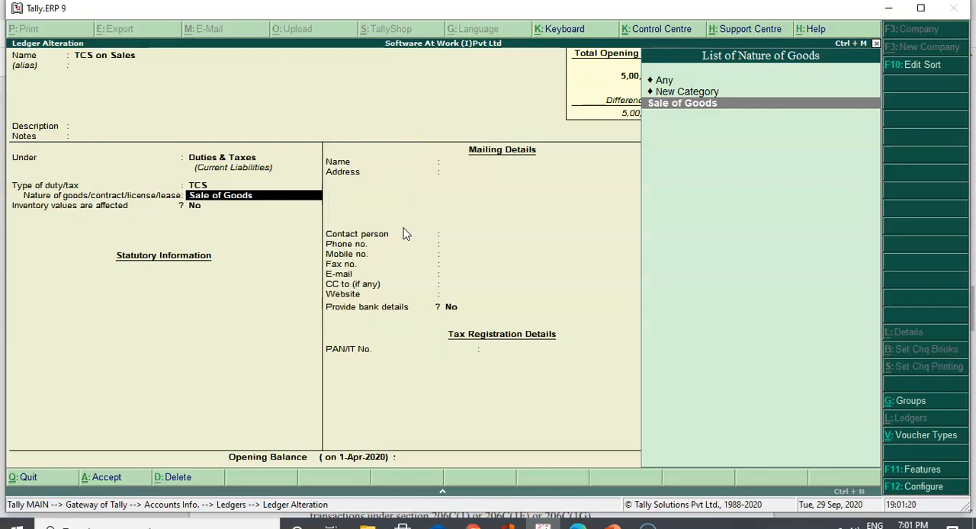
key(Return)
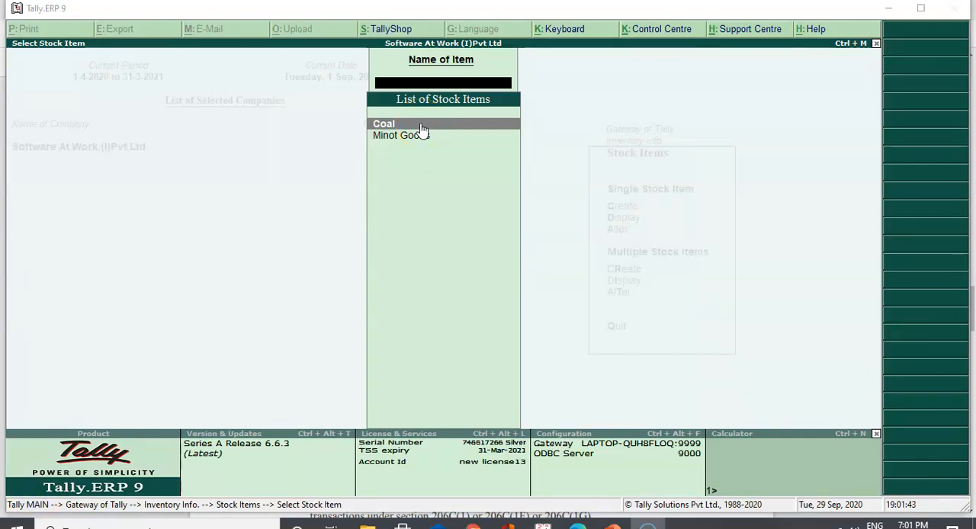
Open the Coal stock item for alteration and review its TCS applicability and nature of goods
click(422, 129)
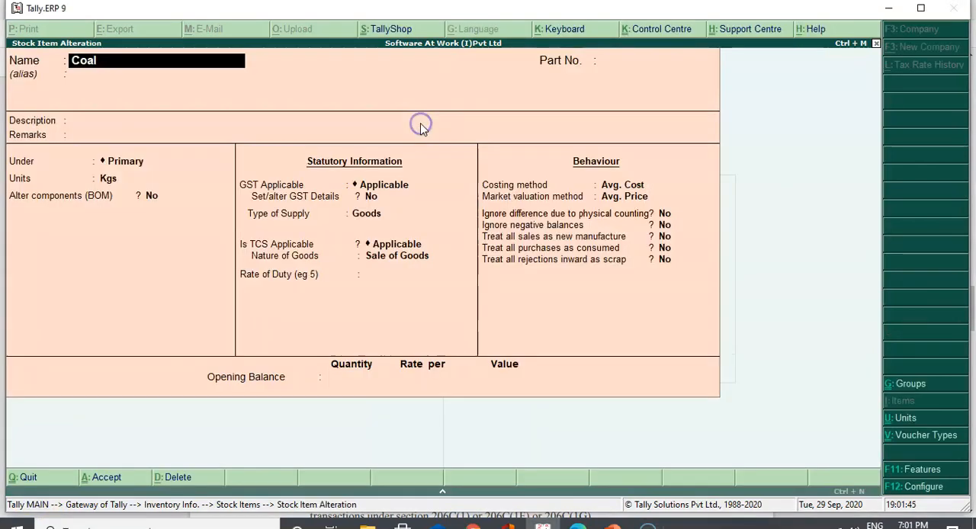
key(Return)
key(Return)
key(Return)
key(Return)
key(Return)
key(Return)
key(Return)
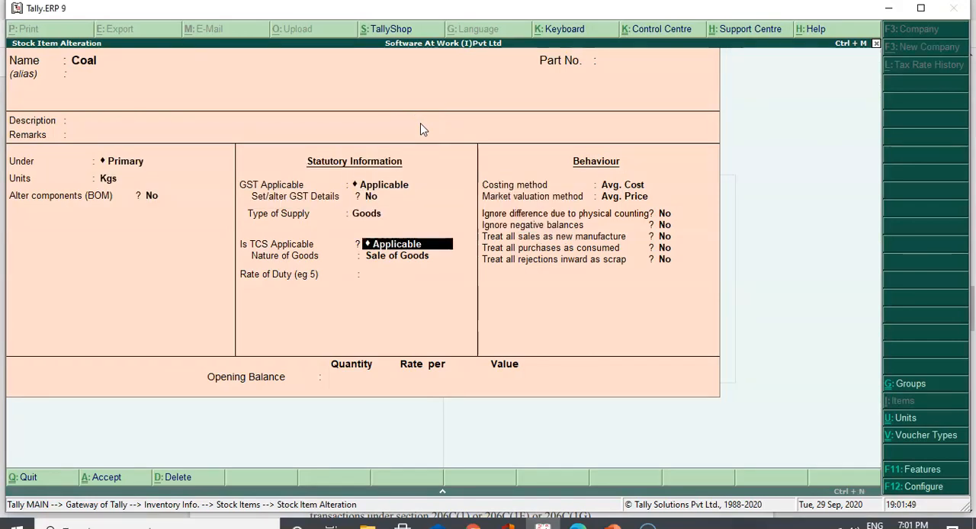
key(Return)
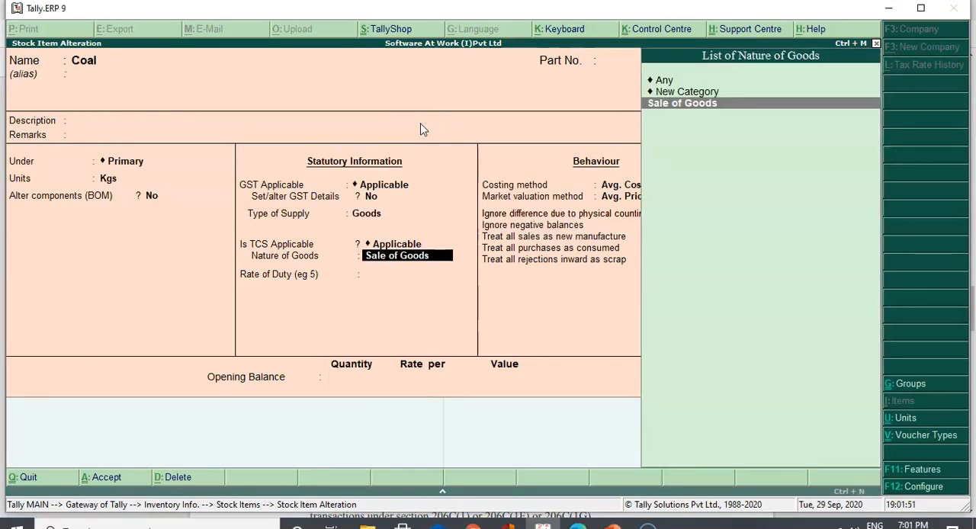
key(Return)
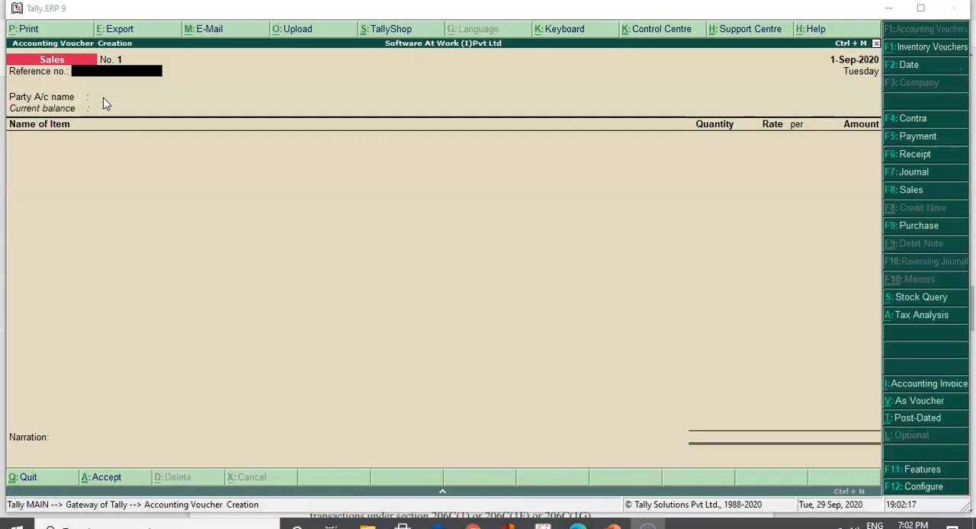
Select ABC India Pvt Ltd as the sales voucher's party and accept its party details unchanged
click(106, 104)
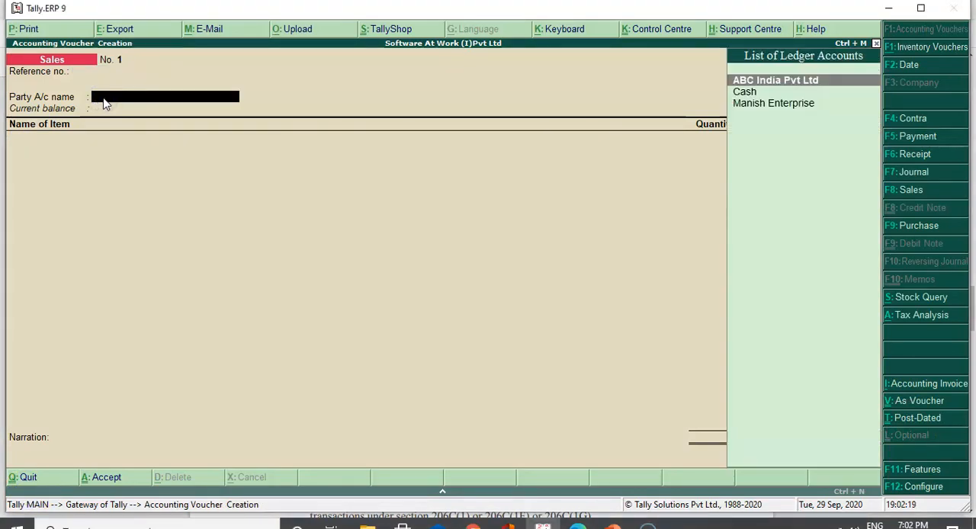
key(Return)
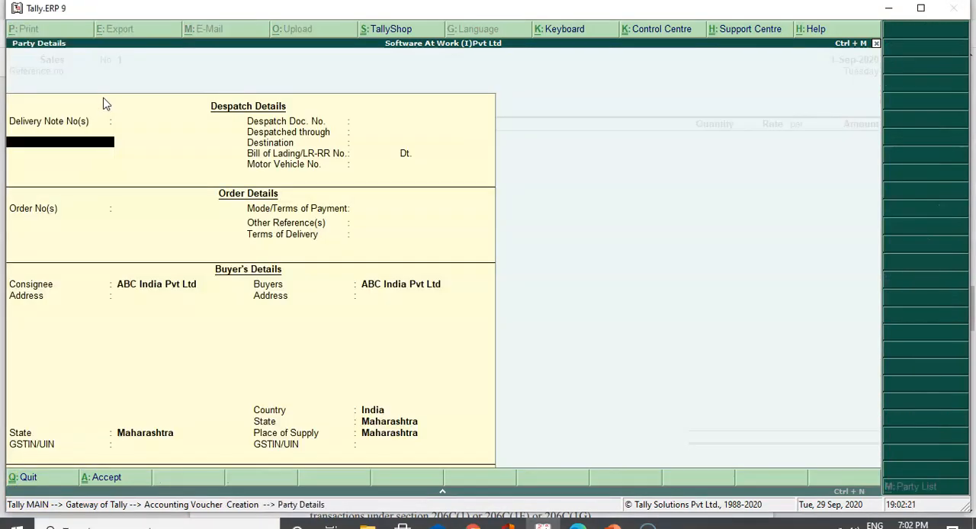
key(ctrl+a)
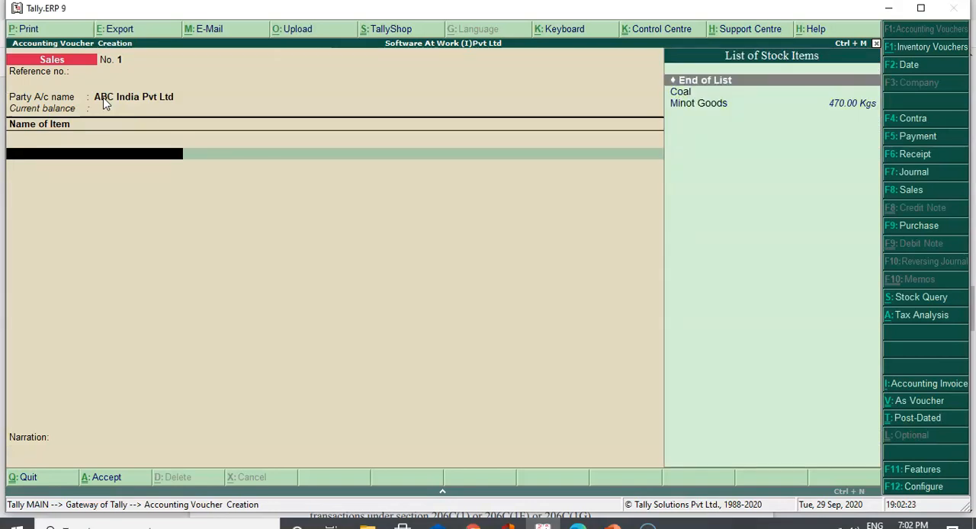
Add the Coal item to the sales voucher with a quantity of 100 Kgs at a rate of 55,000 per Kg
key(Down)
key(Return)
key(Return)
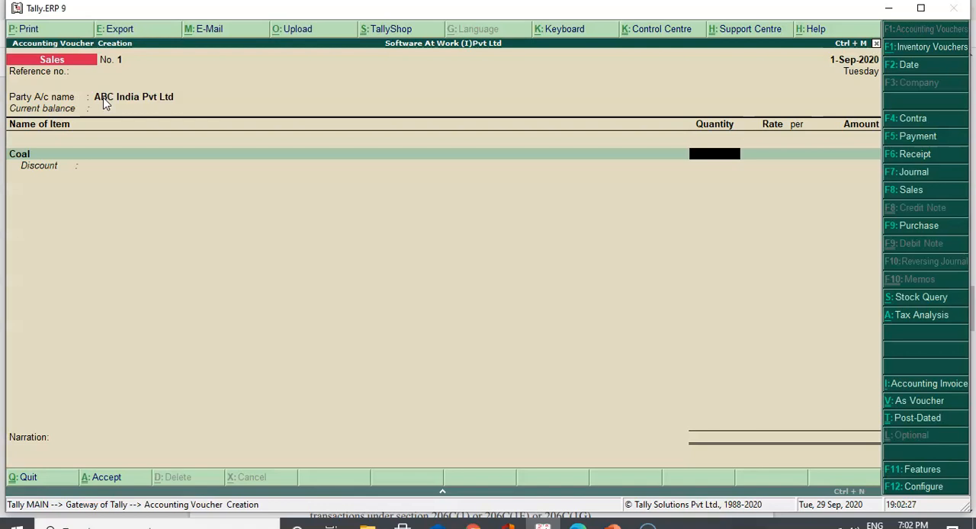
text(100)
key(Return)
key(Return)
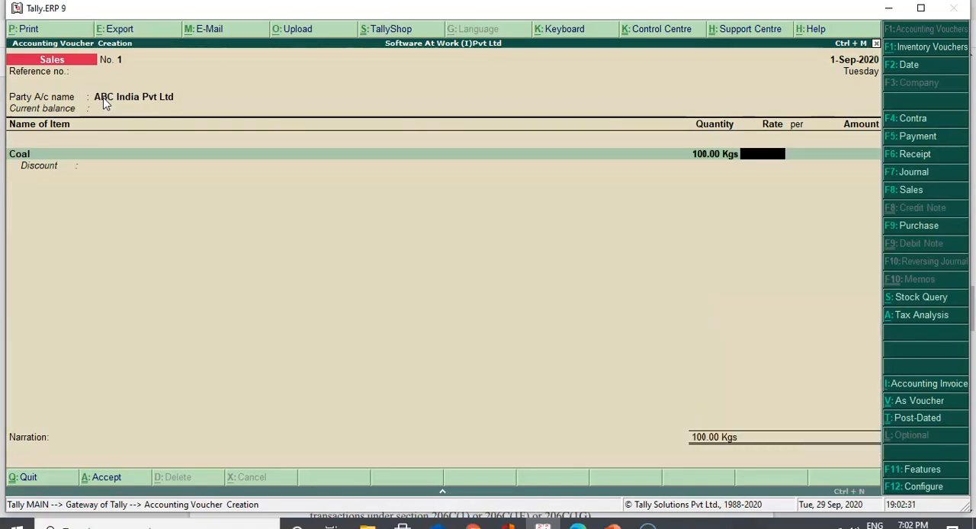
text(55,000)
key(Return)
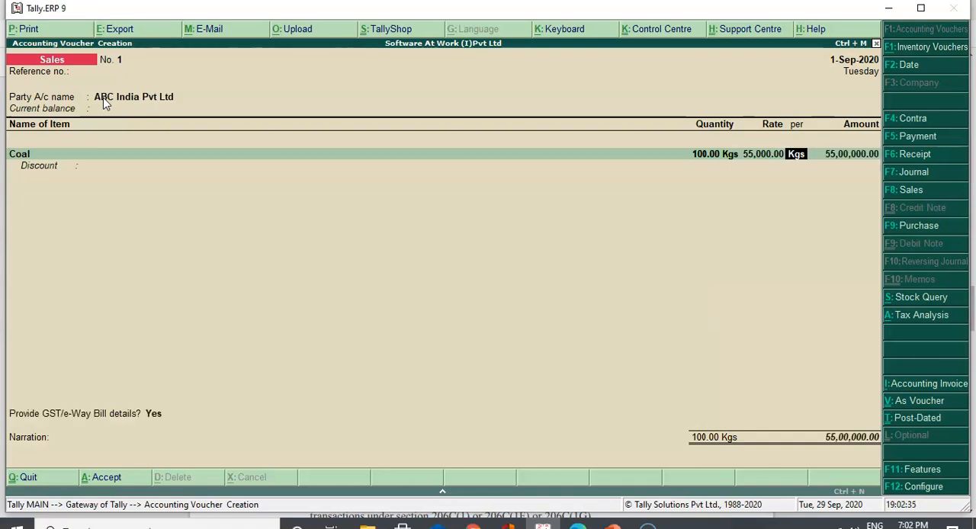
Allocate the Coal amount to the Sales ledger and include the TCS on Sales ledger in the voucher
key(Return)
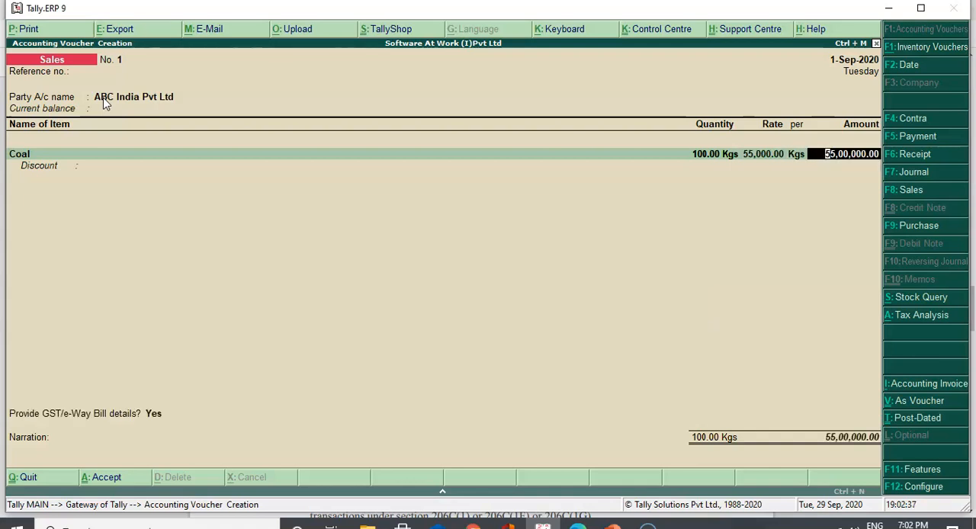
key(Return)
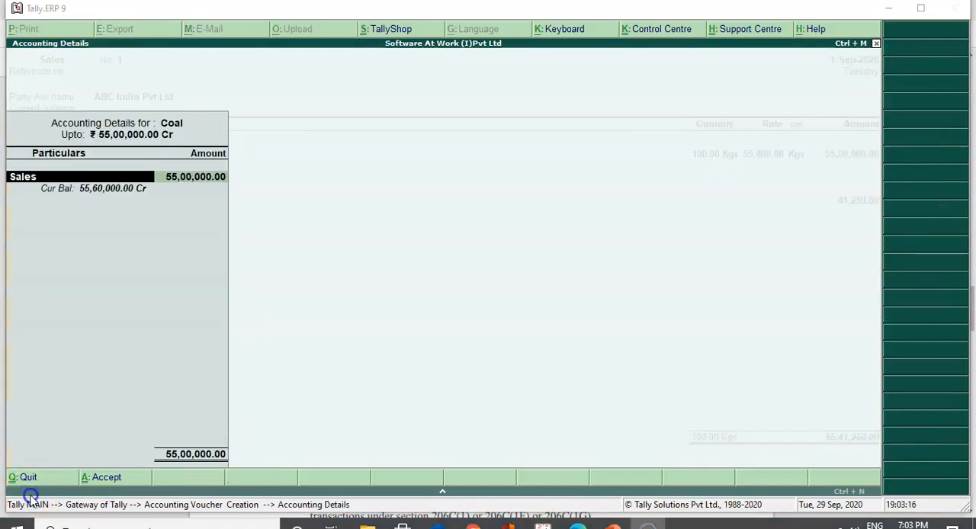
key(Return)
key(Return)
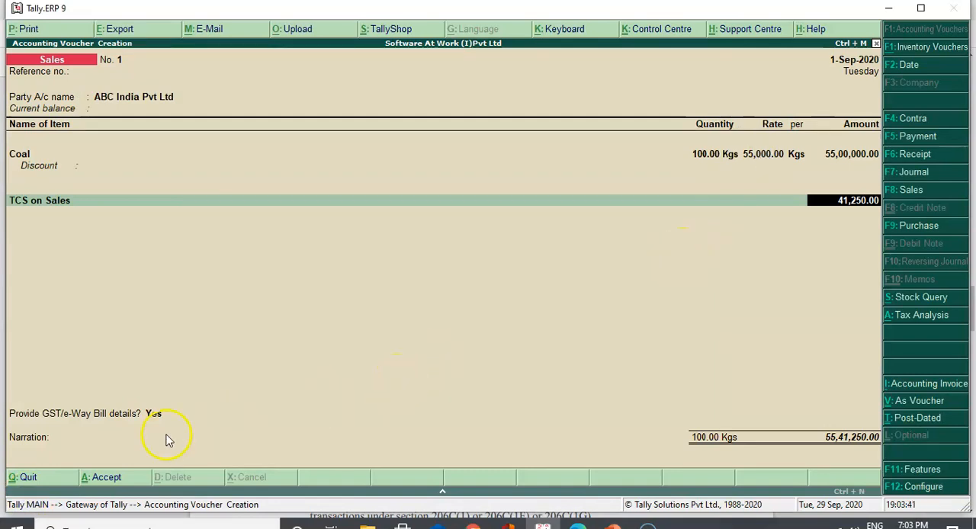
Review the sales voucher's tax analysis in detailed view, including TCS on Sale of Goods, and close the voucher
click(914, 321)
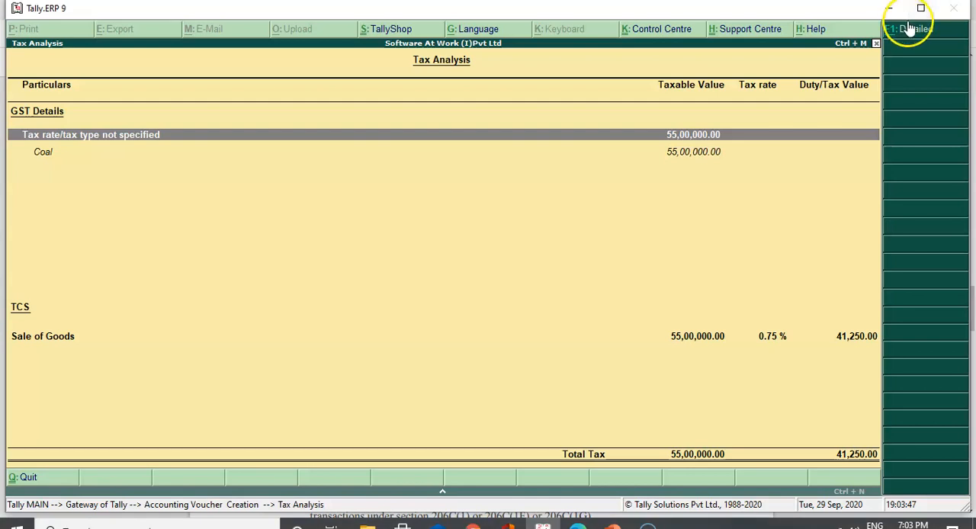
click(909, 34)
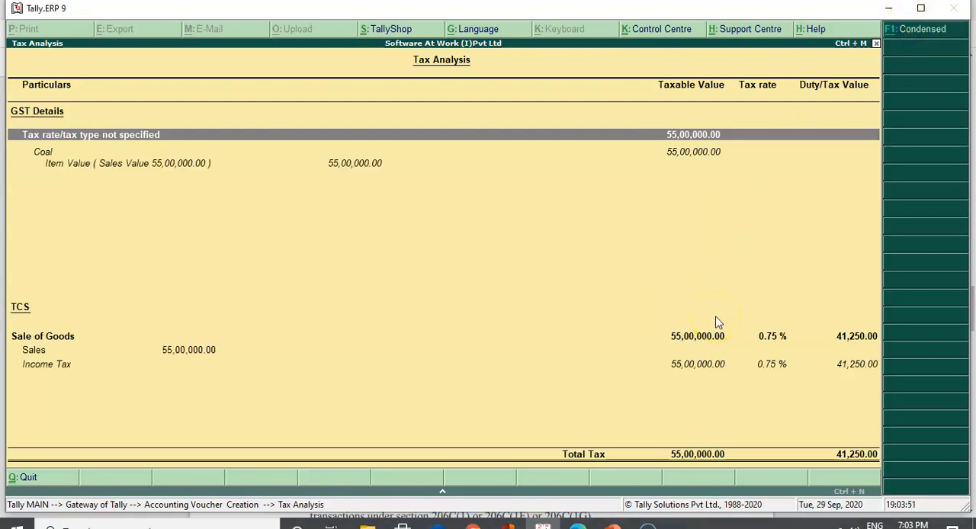
key(Escape)
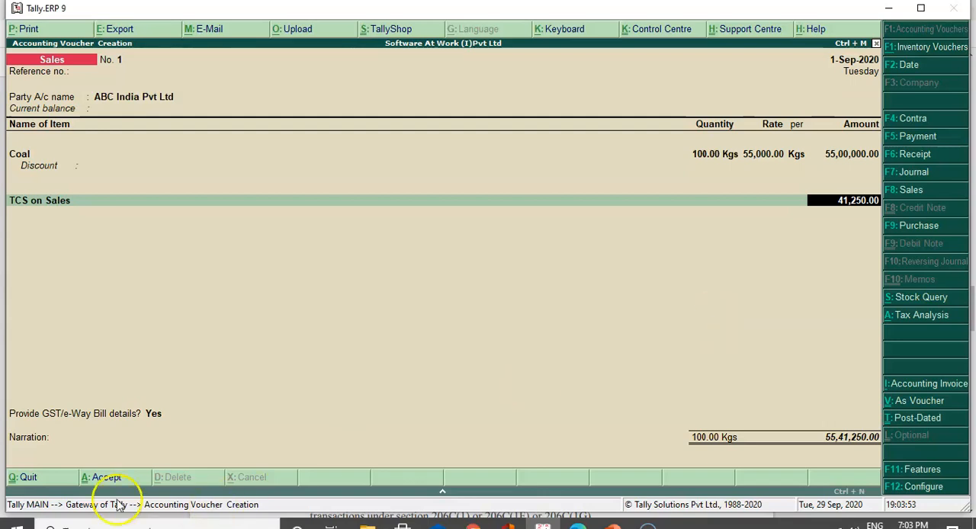
click(23, 477)
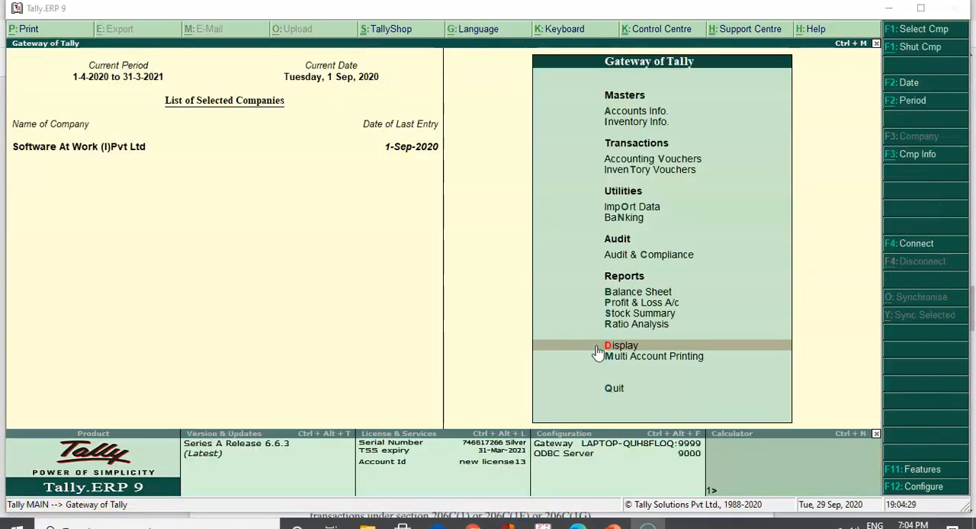
Open the Form 27 EQ report from the statutory TCS reports
click(598, 346)
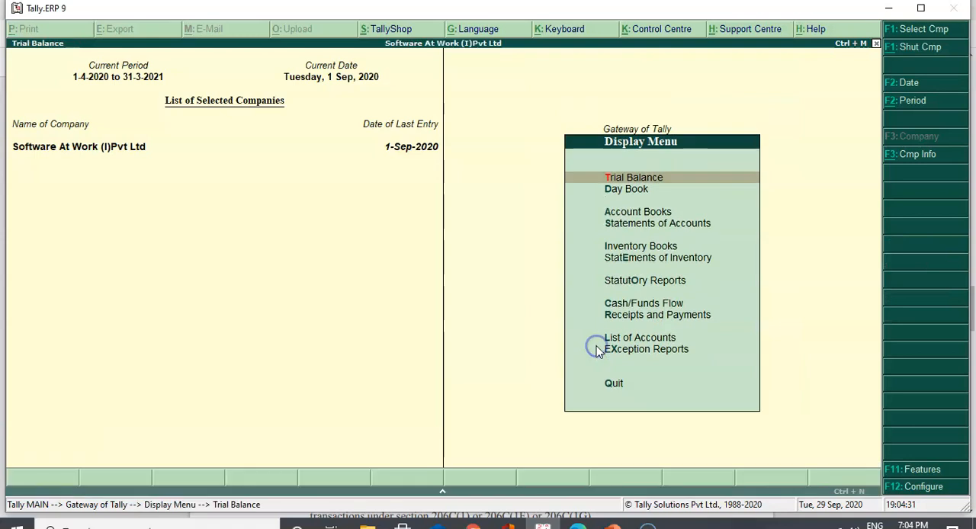
key(Return)
key(Escape)
key(Down)
key(Down)
key(Down)
key(Down)
key(Down)
key(Down)
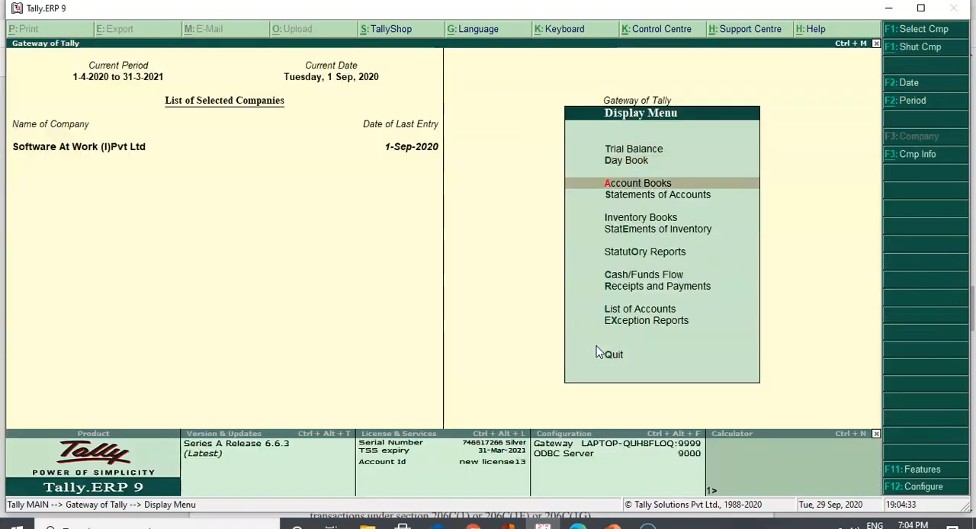
key(Return)
key(Down)
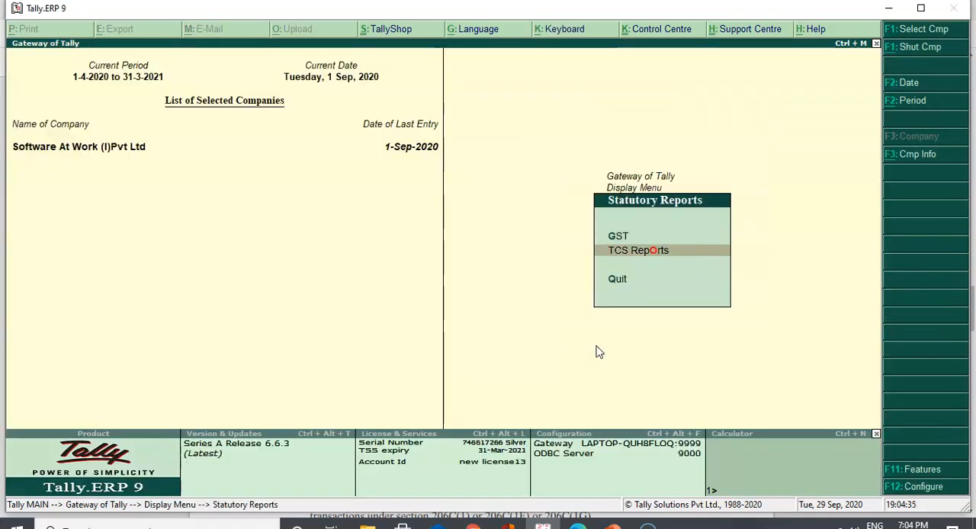
key(Return)
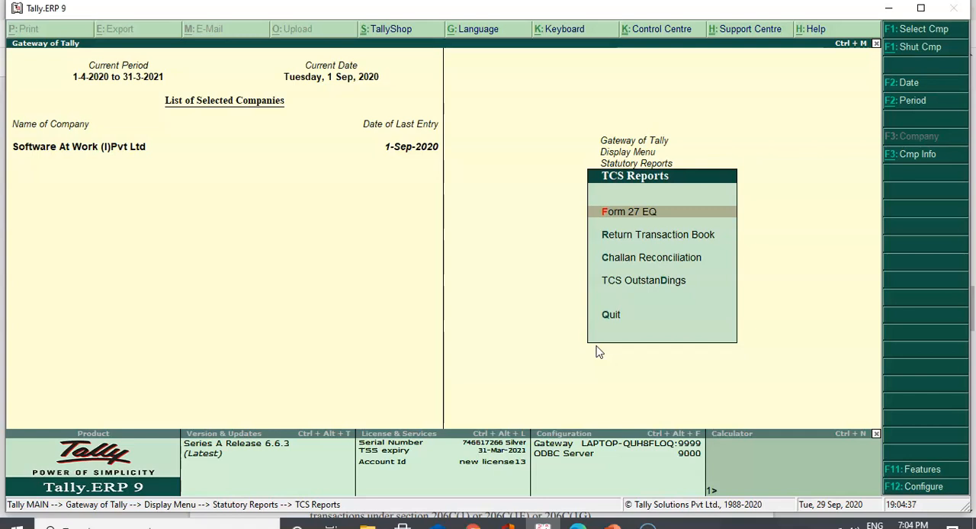
key(Return)
Examine the Form 27 EQ voucher statistics and the collection details for the normal rate
key(Down)
key(Down)
key(Down)
key(Down)
key(Down)
key(Up)
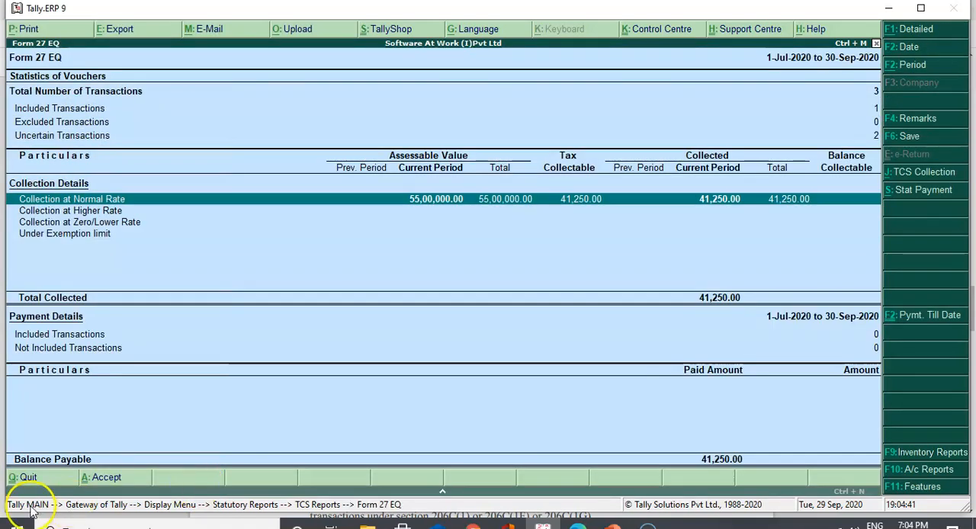